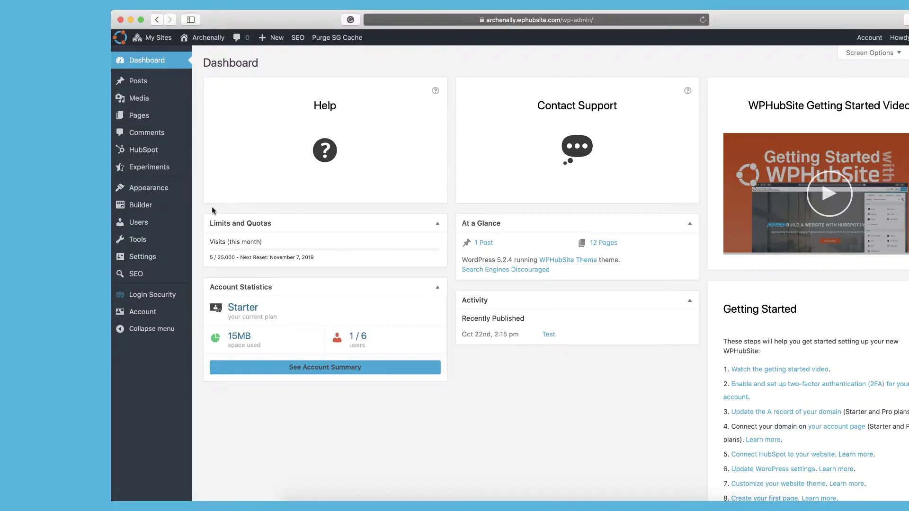
Open General Settings and review the site title Archenally and its tagline, leaving both unchanged
{"action": "mouse_move", "coordinate": [158, 258]}
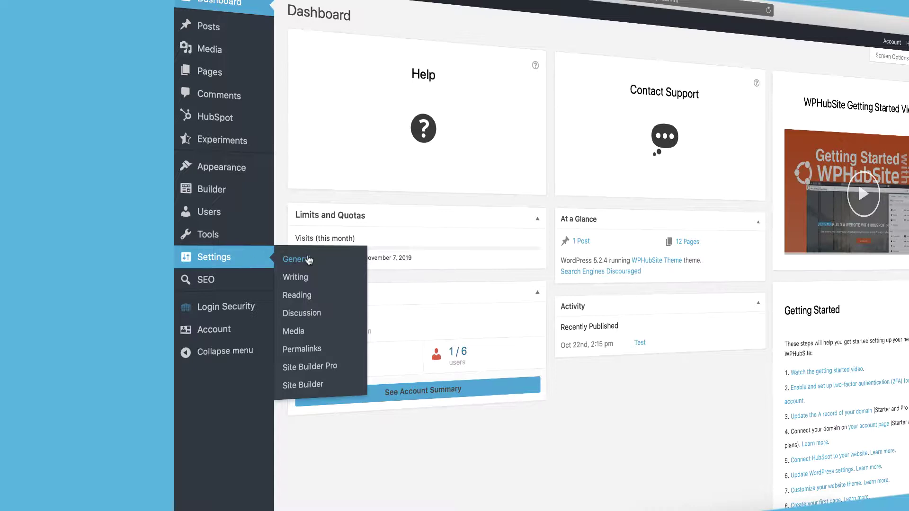
{"action": "left_click", "coordinate": [308, 259]}
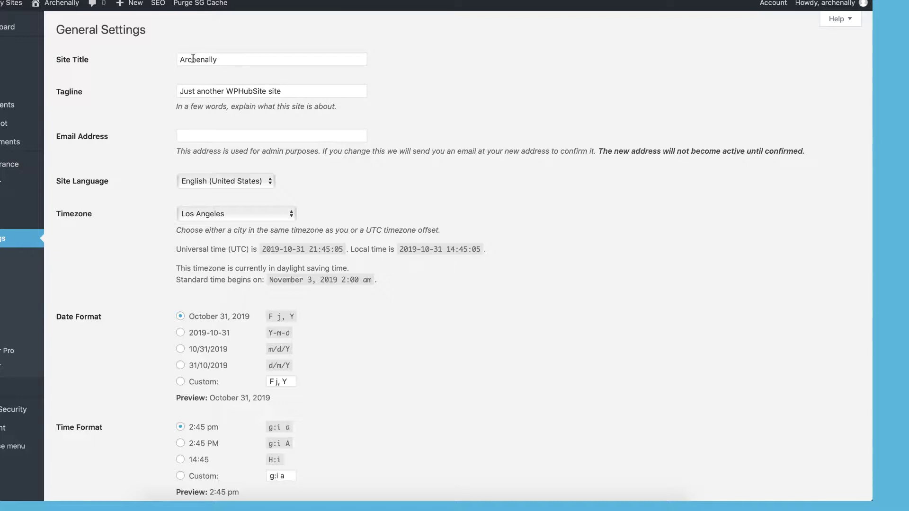
{"action": "double_click", "coordinate": [195, 59]}
{"action": "left_click", "coordinate": [170, 67]}
{"action": "left_click_drag", "start_coordinate": [179, 92], "coordinate": [309, 92]}
{"action": "left_click", "coordinate": [191, 112]}
{"action": "left_click", "coordinate": [205, 89]}
{"action": "left_click", "coordinate": [167, 98]}
{"action": "scroll", "coordinate": [168, 148], "scroll_direction": "down", "scroll_amount": 4}
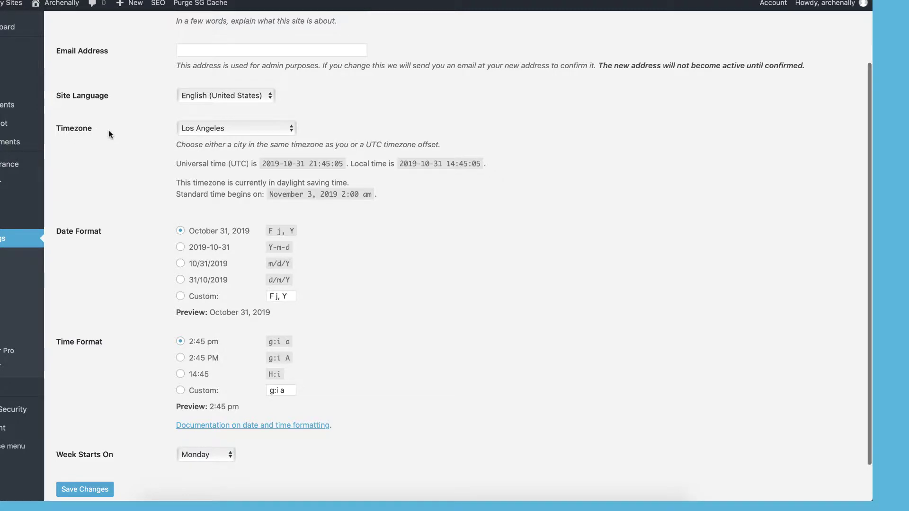
{"action": "left_click", "coordinate": [194, 128]}
{"action": "scroll", "coordinate": [195, 136], "scroll_direction": "down", "scroll_amount": 20}
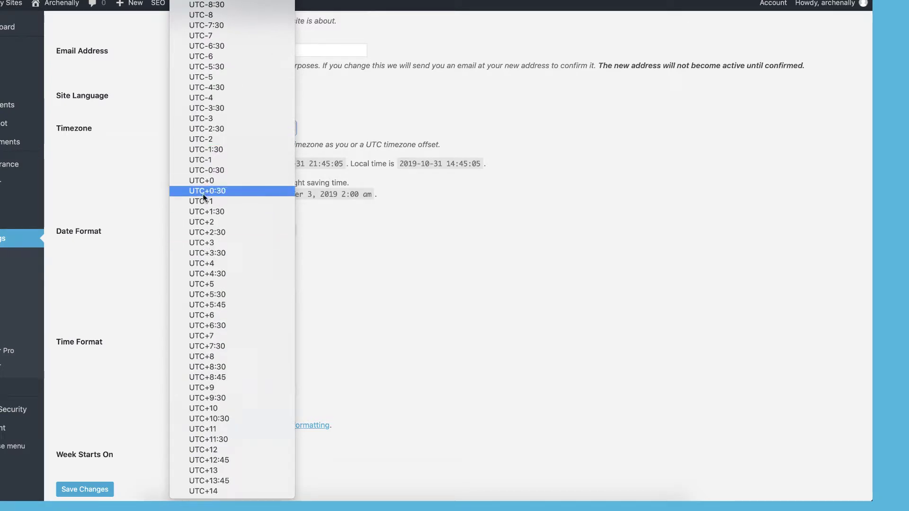
{"action": "left_click", "coordinate": [151, 167]}
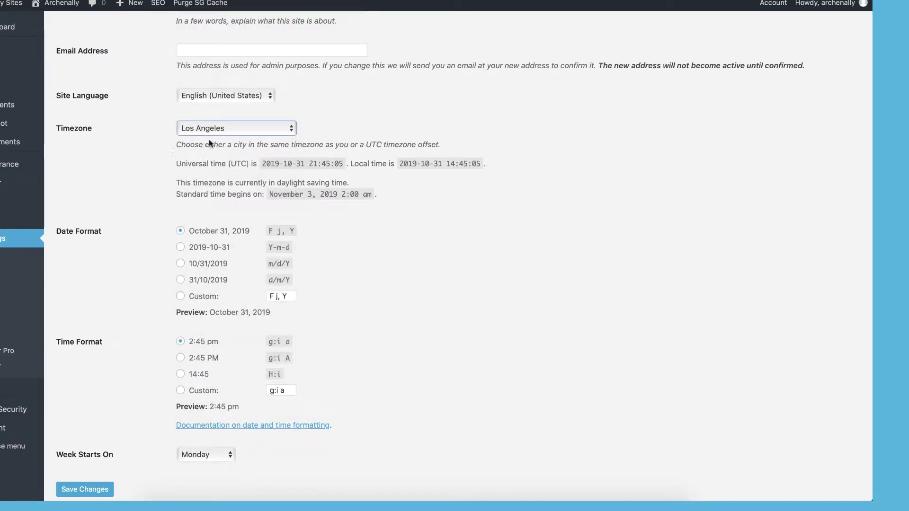
{"action": "left_click", "coordinate": [160, 159]}
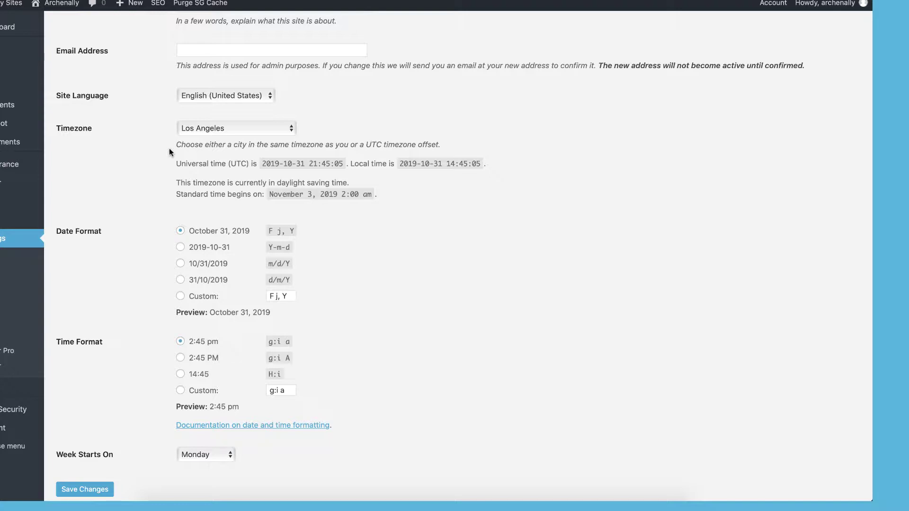
{"action": "scroll", "coordinate": [169, 151], "scroll_direction": "down", "scroll_amount": 2}
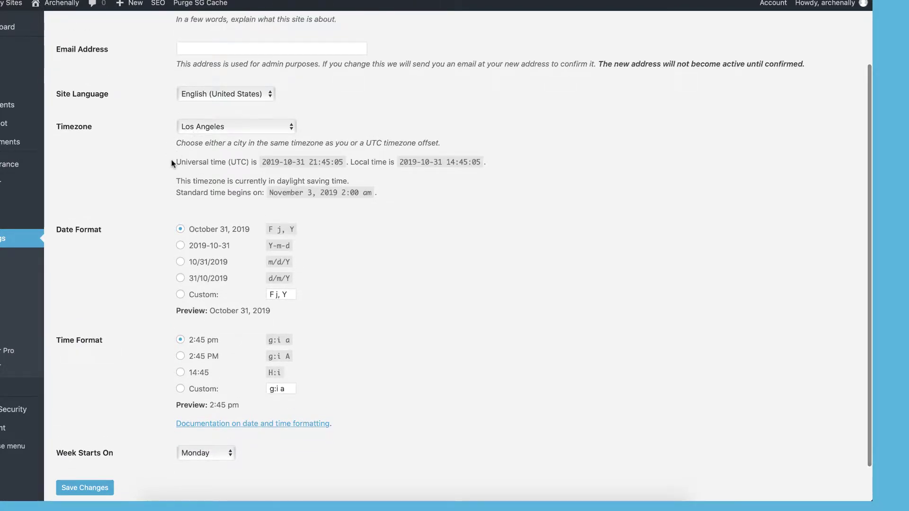
{"action": "scroll", "coordinate": [172, 163], "scroll_direction": "down", "scroll_amount": 1}
{"action": "scroll", "coordinate": [172, 163], "scroll_direction": "down", "scroll_amount": 2}
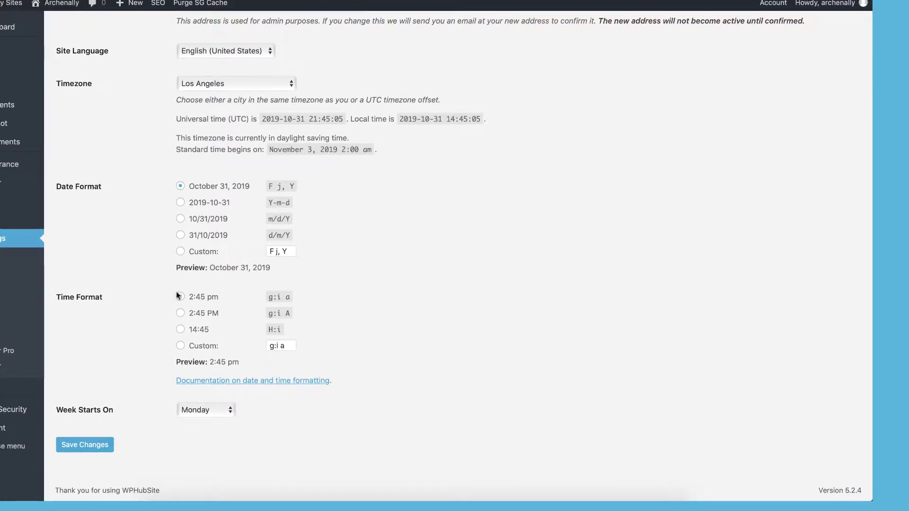
{"action": "scroll", "coordinate": [163, 232], "scroll_direction": "down", "scroll_amount": 1}
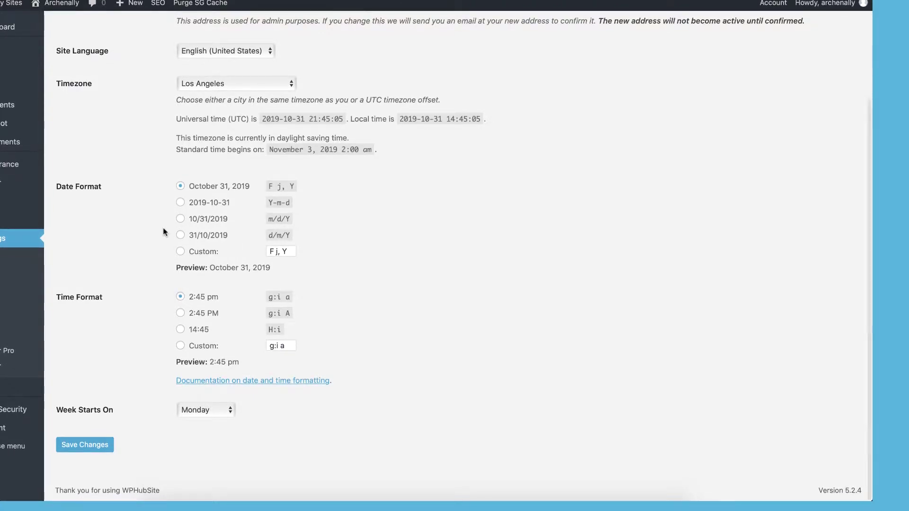
{"action": "scroll", "coordinate": [166, 217], "scroll_direction": "down", "scroll_amount": 1}
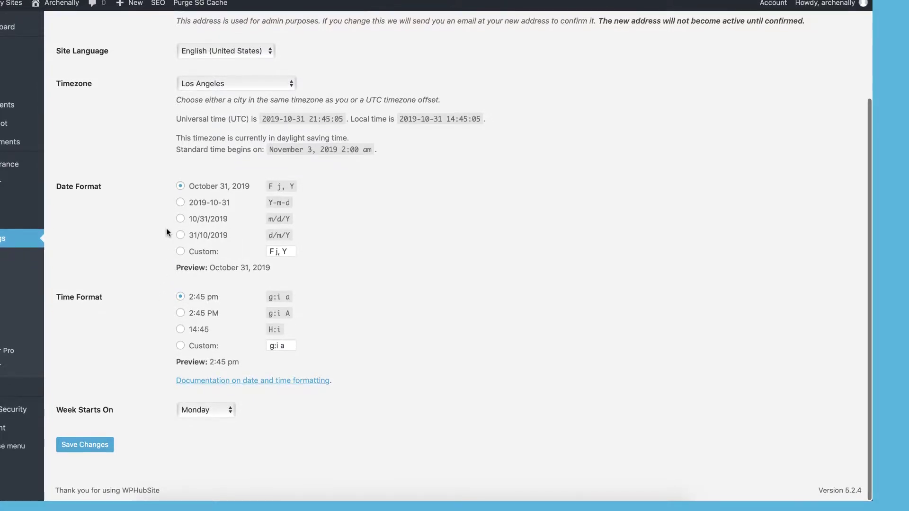
{"action": "scroll", "coordinate": [156, 255], "scroll_direction": "up", "scroll_amount": 5}
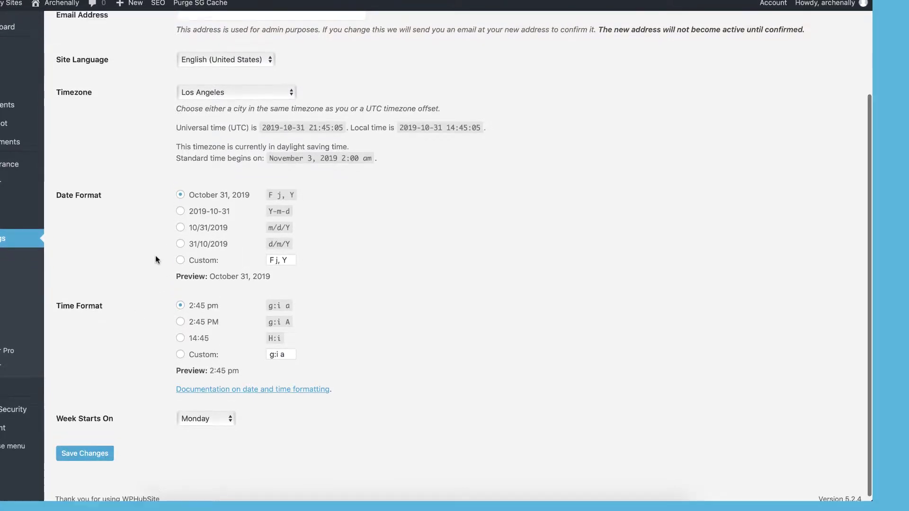
{"action": "scroll", "coordinate": [156, 260], "scroll_direction": "down", "scroll_amount": 1}
{"action": "scroll", "coordinate": [156, 260], "scroll_direction": "down", "scroll_amount": 2}
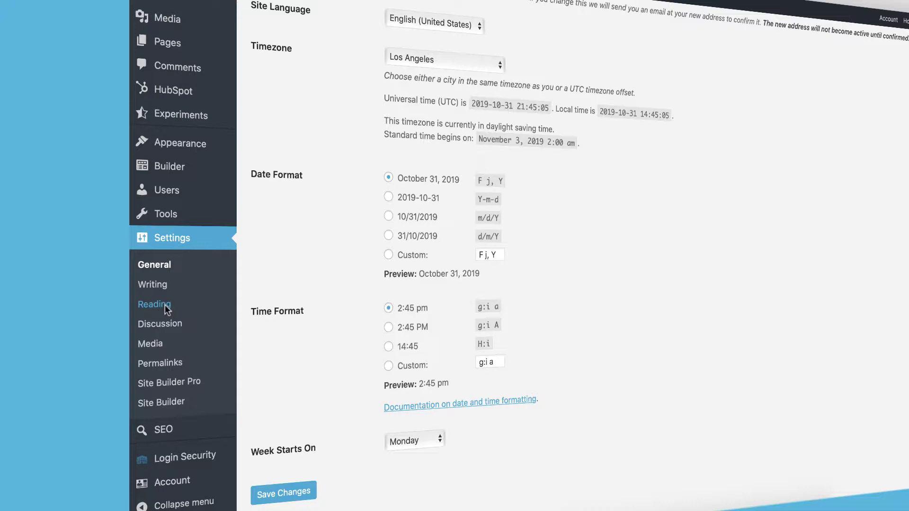
Open Reading Settings and check the homepage and posts page lists, keeping Demo Home Page as homepage
{"action": "left_click", "coordinate": [165, 305]}
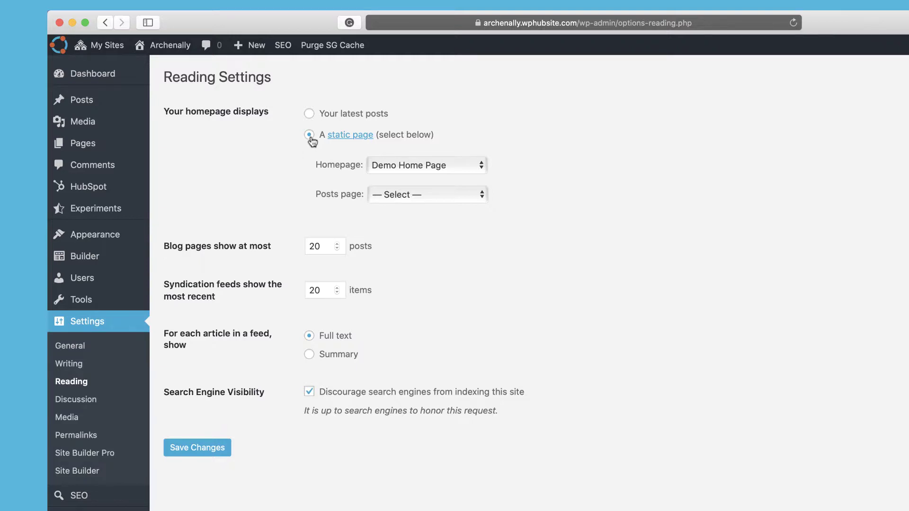
{"action": "left_click", "coordinate": [387, 168]}
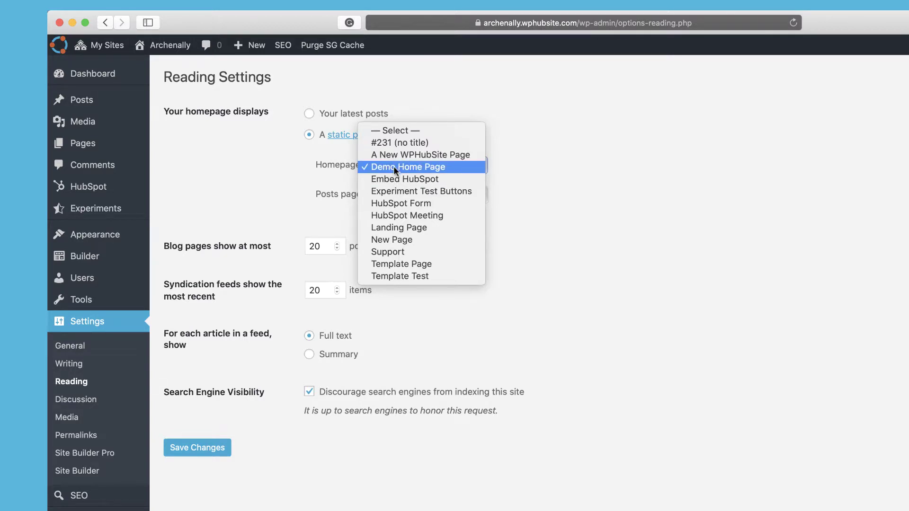
{"action": "left_click", "coordinate": [314, 174]}
{"action": "left_click", "coordinate": [395, 194]}
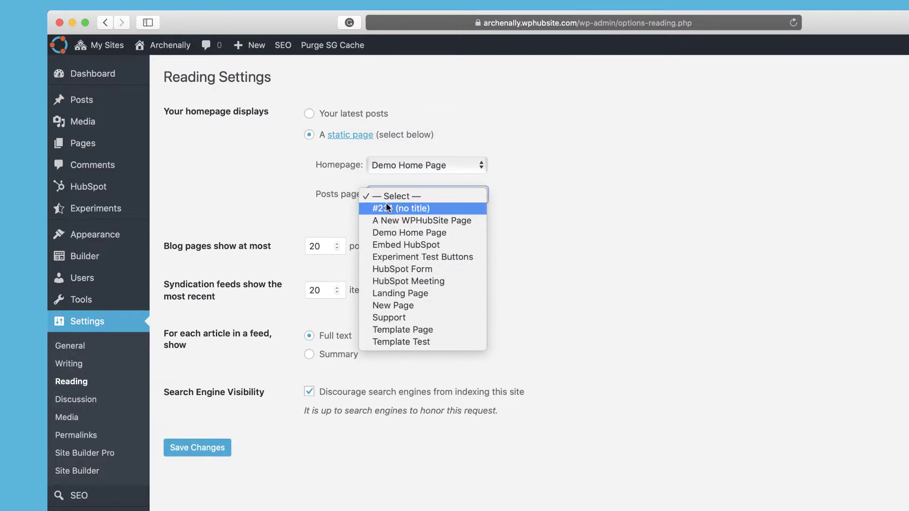
{"action": "left_click", "coordinate": [336, 197]}
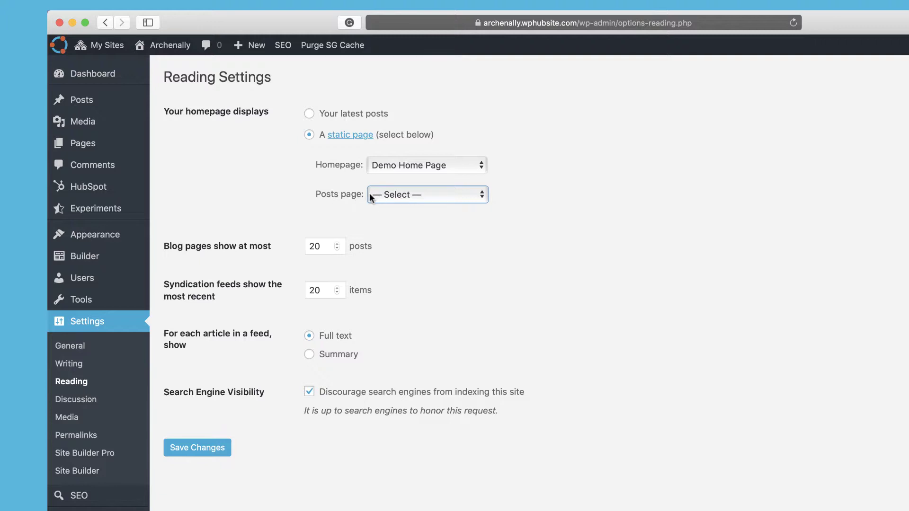
{"action": "left_click", "coordinate": [381, 194]}
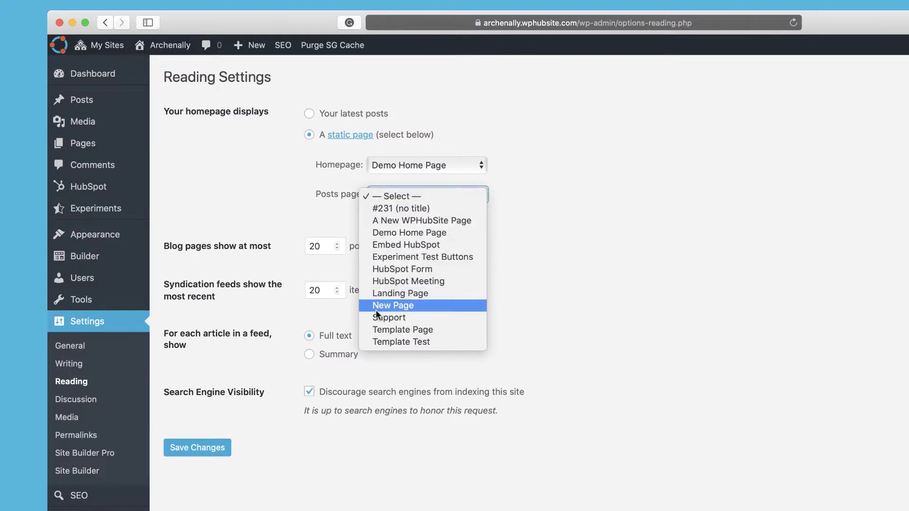
{"action": "left_click", "coordinate": [336, 207]}
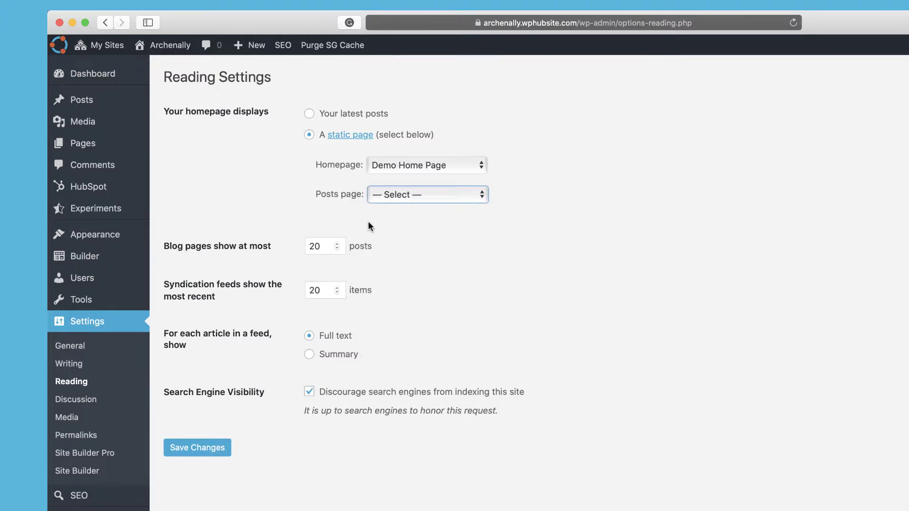
{"action": "left_click", "coordinate": [437, 249]}
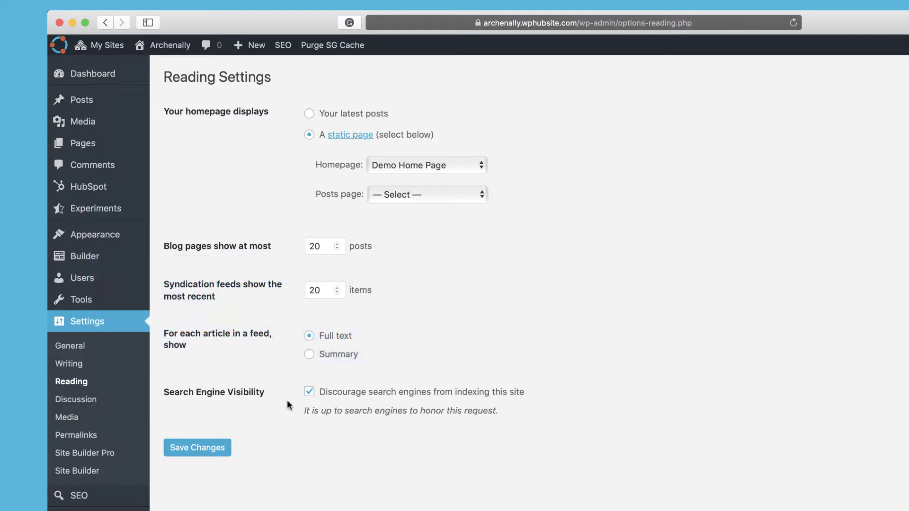
Toggle Discourage search engines off and back on so indexing stays discouraged
{"action": "left_click", "coordinate": [309, 391]}
{"action": "left_click", "coordinate": [309, 391]}
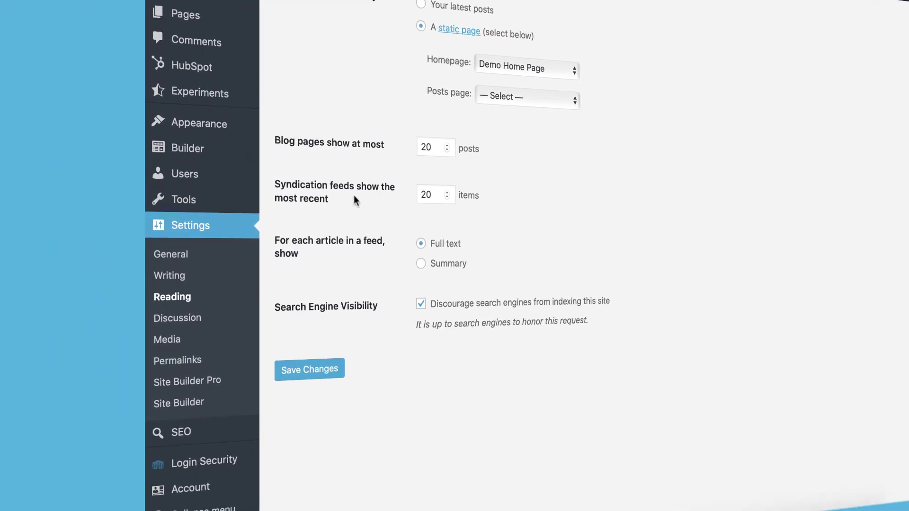
{"action": "left_click", "coordinate": [197, 323]}
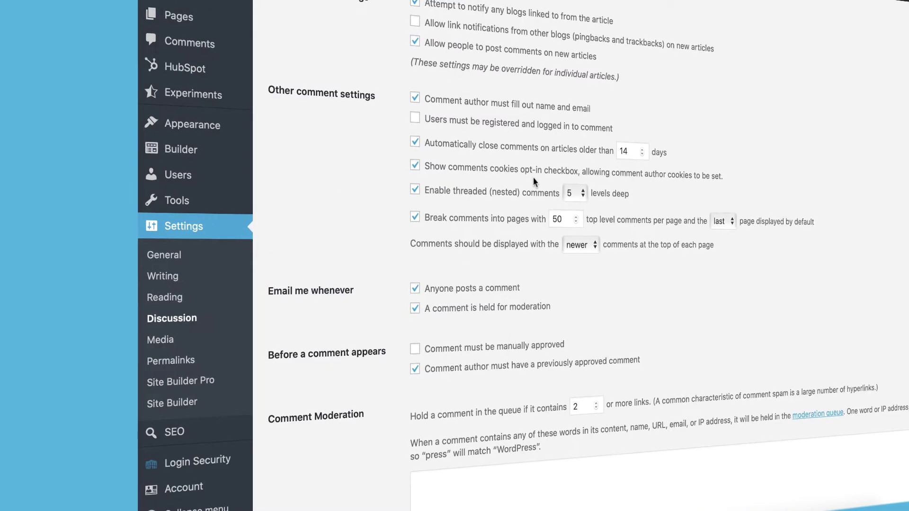
{"action": "scroll", "coordinate": [397, 148], "scroll_direction": "down", "scroll_amount": 6}
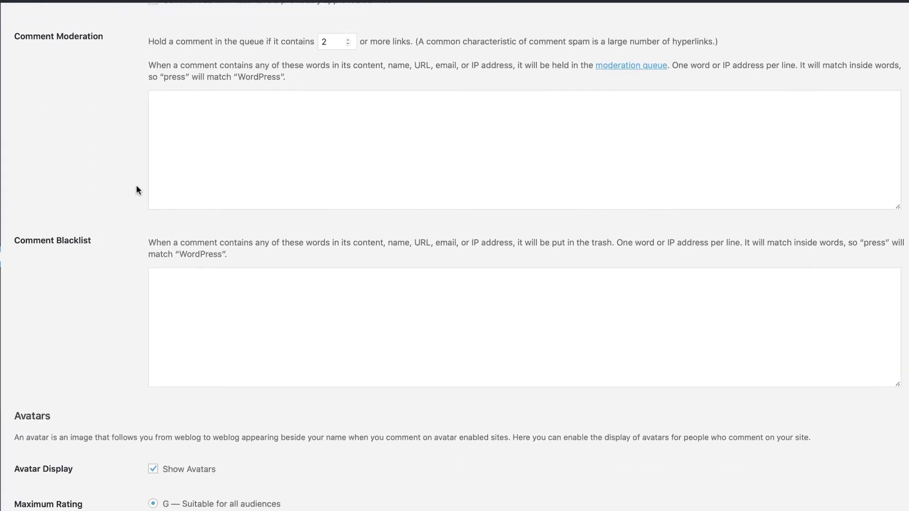
{"action": "scroll", "coordinate": [322, 132], "scroll_direction": "up", "scroll_amount": 8}
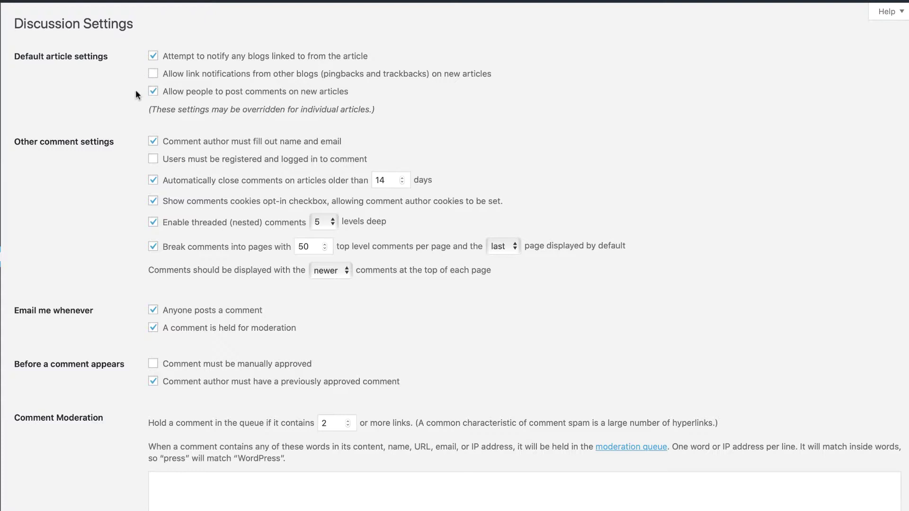
{"action": "scroll", "coordinate": [135, 191], "scroll_direction": "down", "scroll_amount": 1}
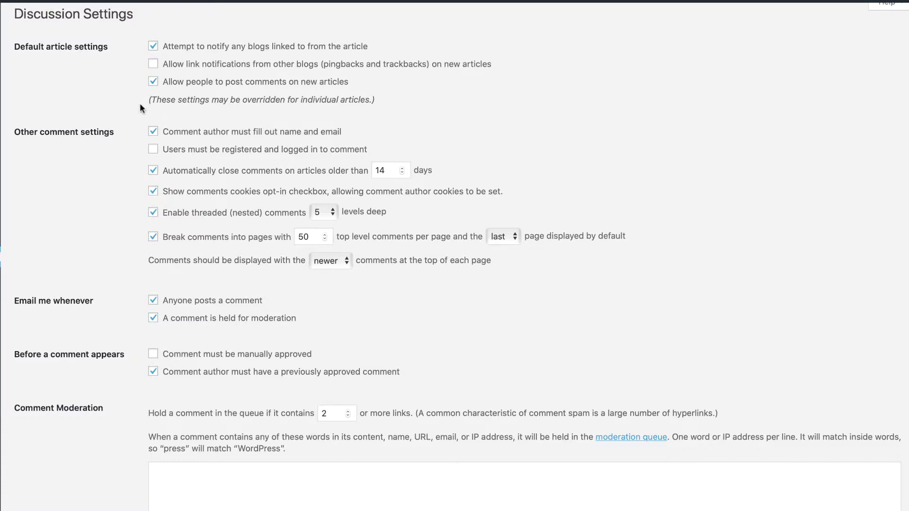
{"action": "scroll", "coordinate": [134, 137], "scroll_direction": "down", "scroll_amount": 5}
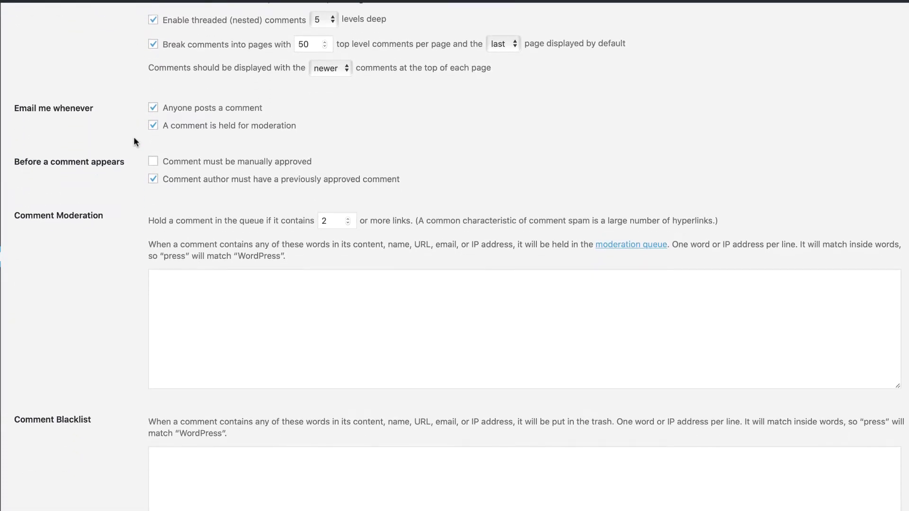
{"action": "scroll", "coordinate": [133, 136], "scroll_direction": "down", "scroll_amount": 2}
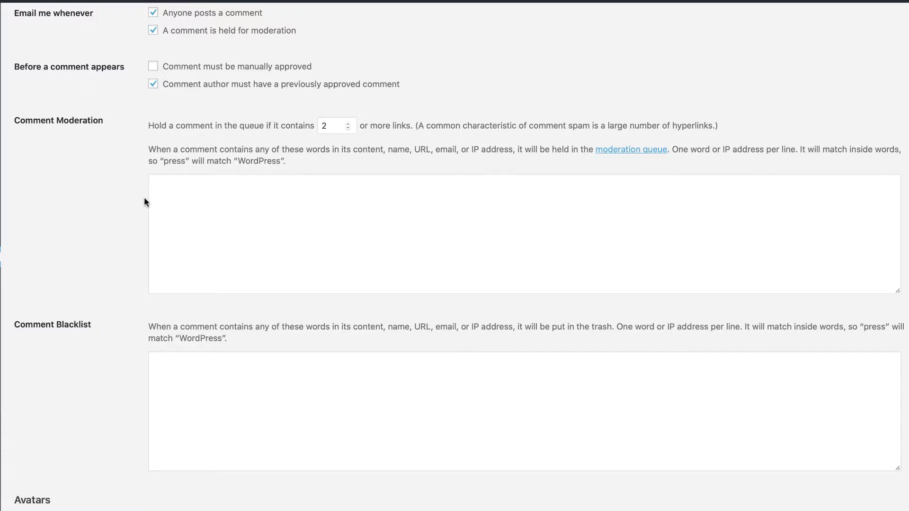
{"action": "scroll", "coordinate": [144, 199], "scroll_direction": "down", "scroll_amount": 1}
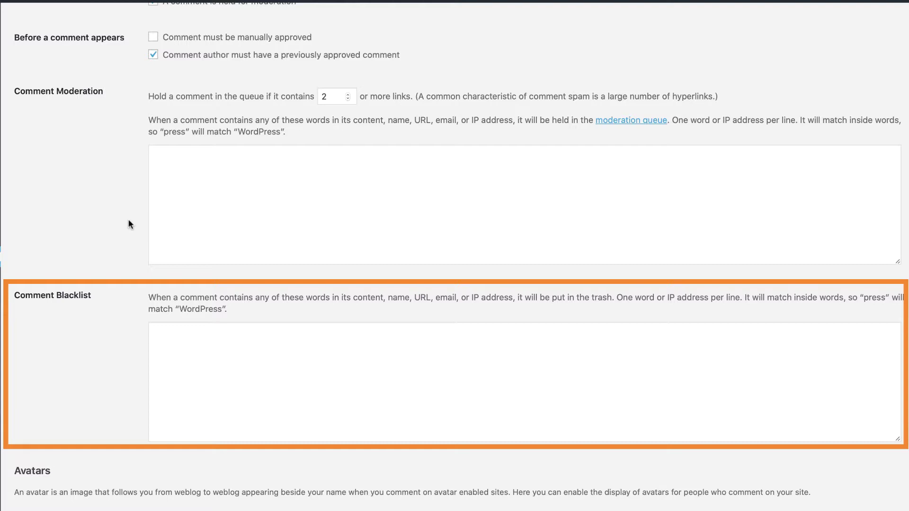
Save the Discussion settings with avatars shown, G maximum rating and Mystery Person default avatar
{"action": "scroll", "coordinate": [129, 220], "scroll_direction": "down", "scroll_amount": 6}
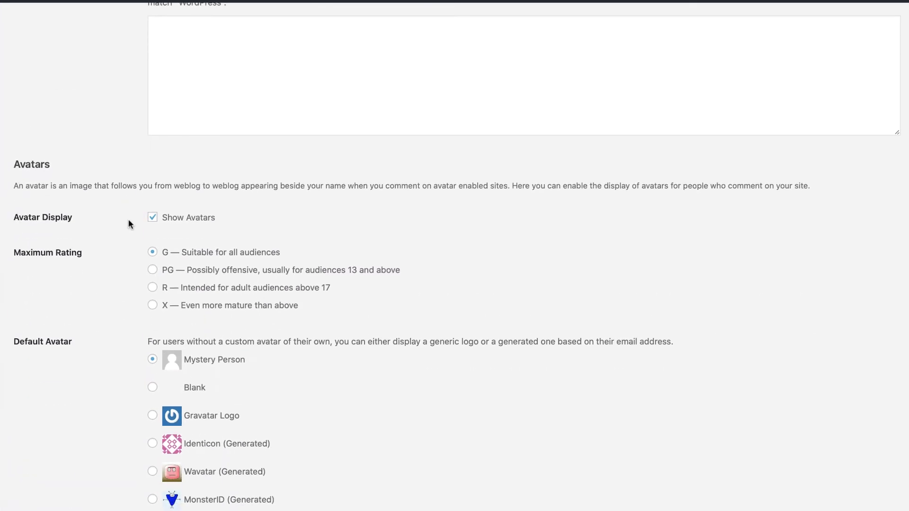
{"action": "scroll", "coordinate": [129, 221], "scroll_direction": "down", "scroll_amount": 1}
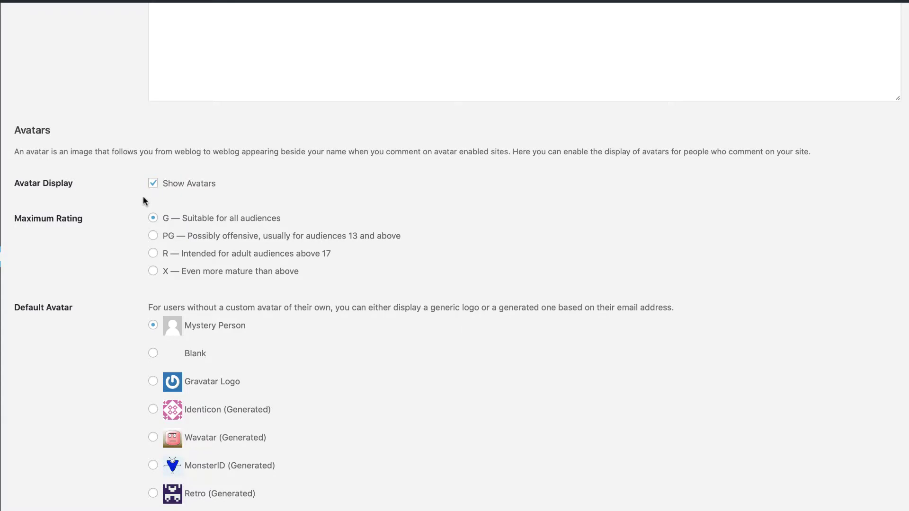
{"action": "scroll", "coordinate": [144, 201], "scroll_direction": "up", "scroll_amount": 1}
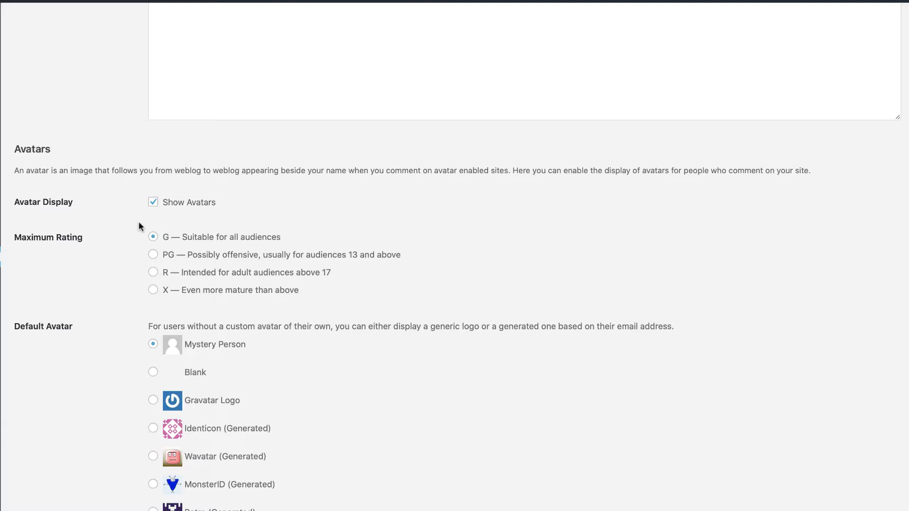
{"action": "scroll", "coordinate": [140, 225], "scroll_direction": "down", "scroll_amount": 3}
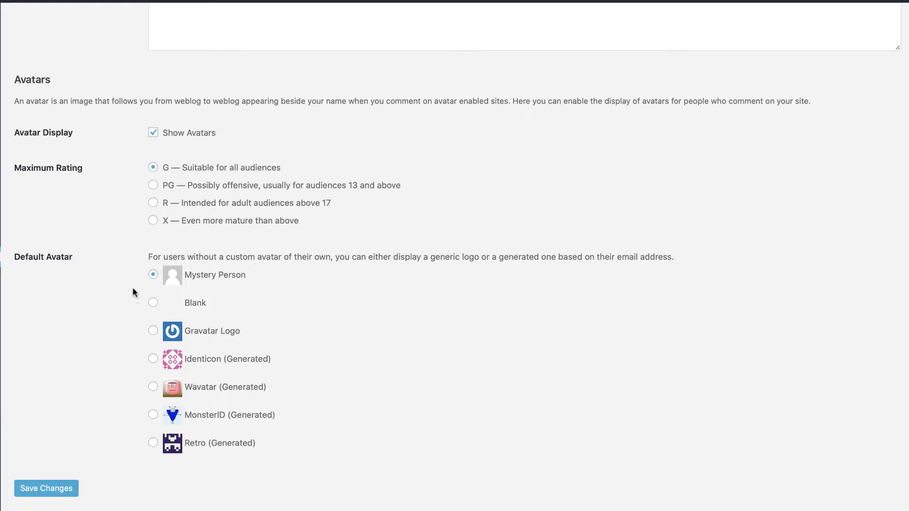
{"action": "scroll", "coordinate": [133, 288], "scroll_direction": "up", "scroll_amount": 2}
{"action": "scroll", "coordinate": [133, 287], "scroll_direction": "down", "scroll_amount": 2}
{"action": "left_click", "coordinate": [59, 492]}
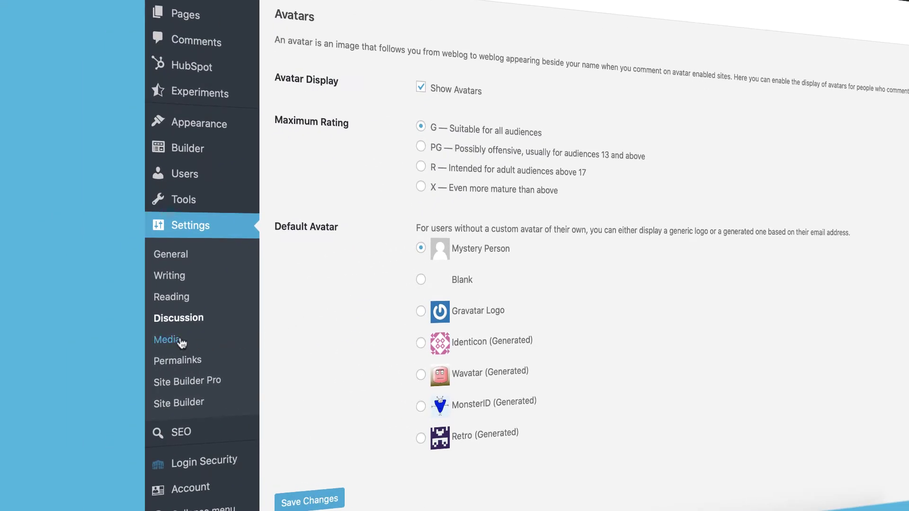
Open Media Settings showing thumbnail 150×150, medium 300×300 and large 1024×1024 sizes
{"action": "left_click", "coordinate": [169, 339]}
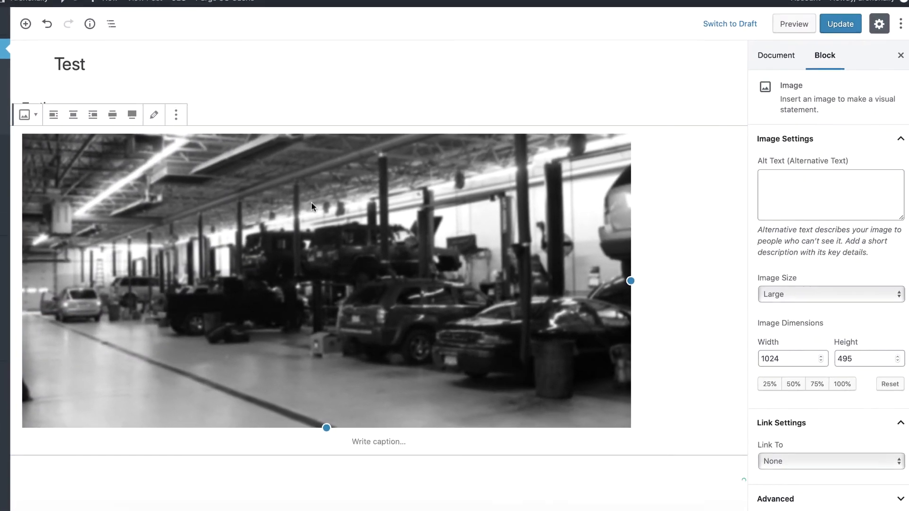
Try the garage image at Thumbnail, Medium and then Large size in the Image block sidebar
{"action": "scroll", "coordinate": [305, 185], "scroll_direction": "down", "scroll_amount": 1}
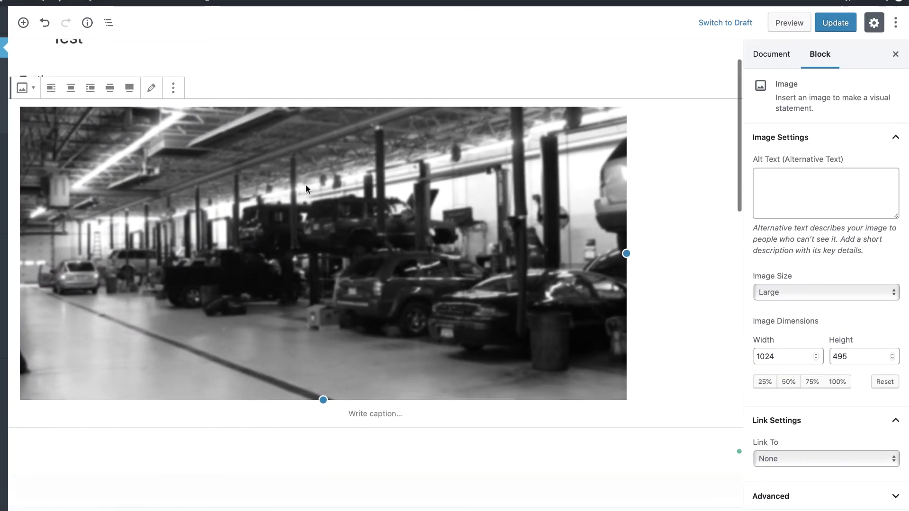
{"action": "scroll", "coordinate": [305, 185], "scroll_direction": "up", "scroll_amount": 2}
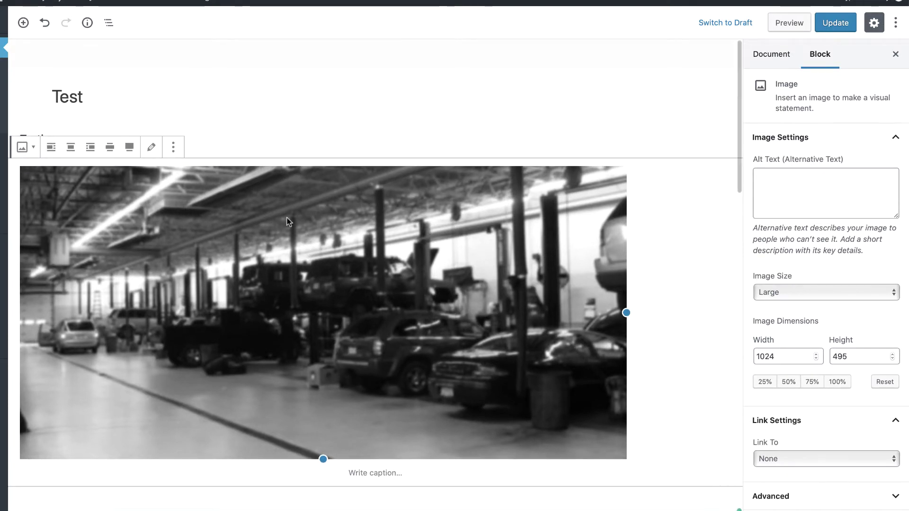
{"action": "scroll", "coordinate": [280, 194], "scroll_direction": "down", "scroll_amount": 1}
{"action": "scroll", "coordinate": [280, 194], "scroll_direction": "down", "scroll_amount": 2}
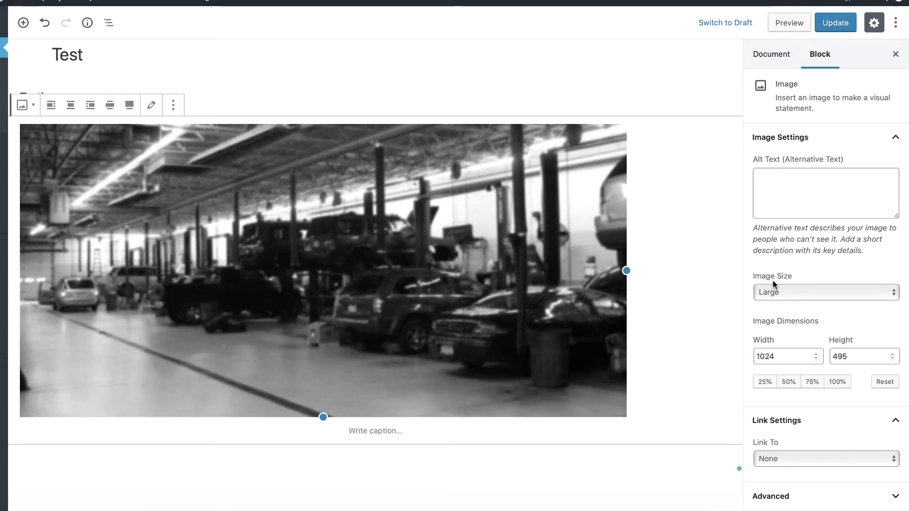
{"action": "left_click", "coordinate": [775, 293]}
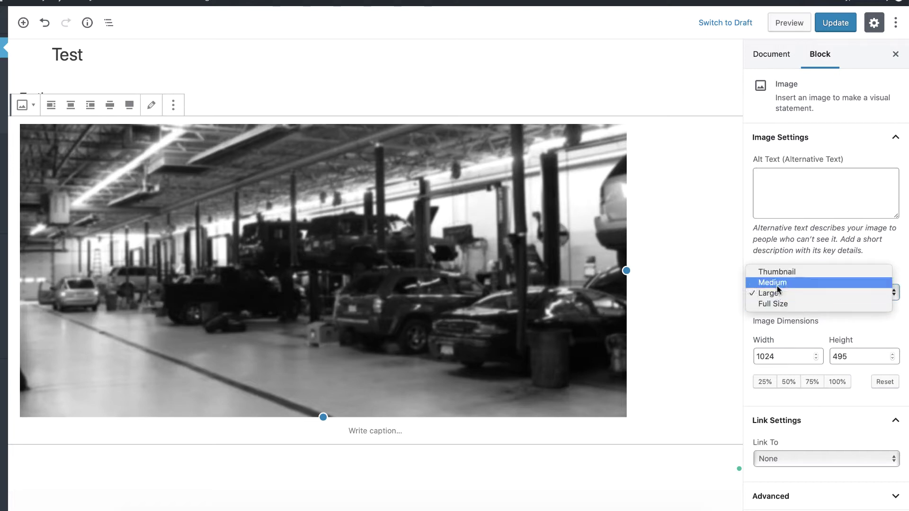
{"action": "left_click", "coordinate": [778, 272]}
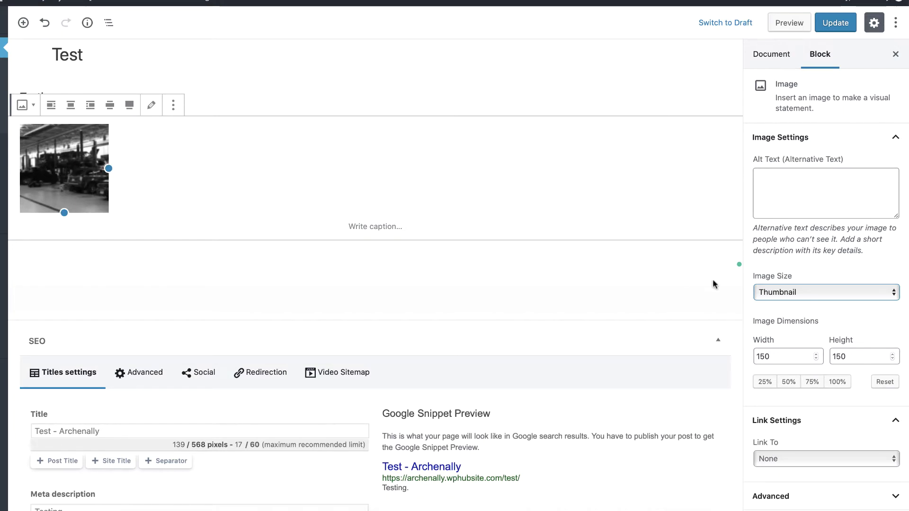
{"action": "left_click", "coordinate": [768, 293]}
{"action": "left_click", "coordinate": [772, 303]}
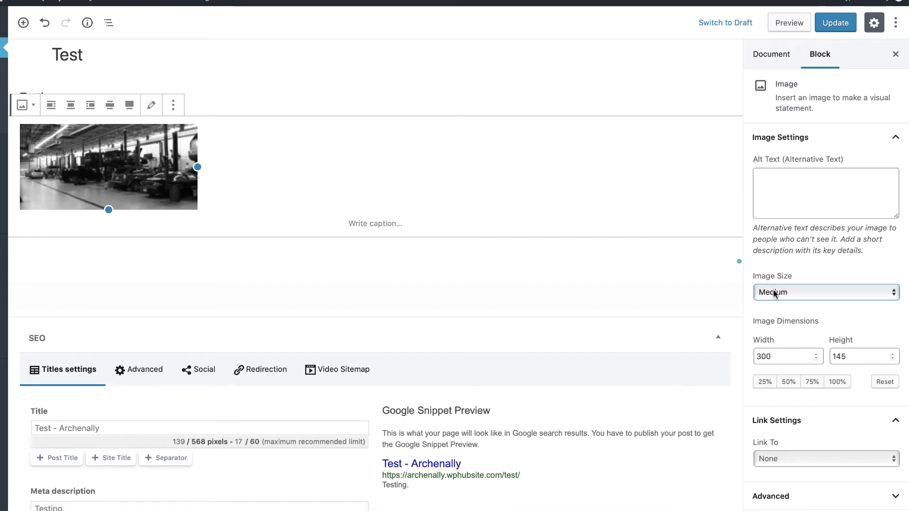
{"action": "left_click", "coordinate": [774, 293]}
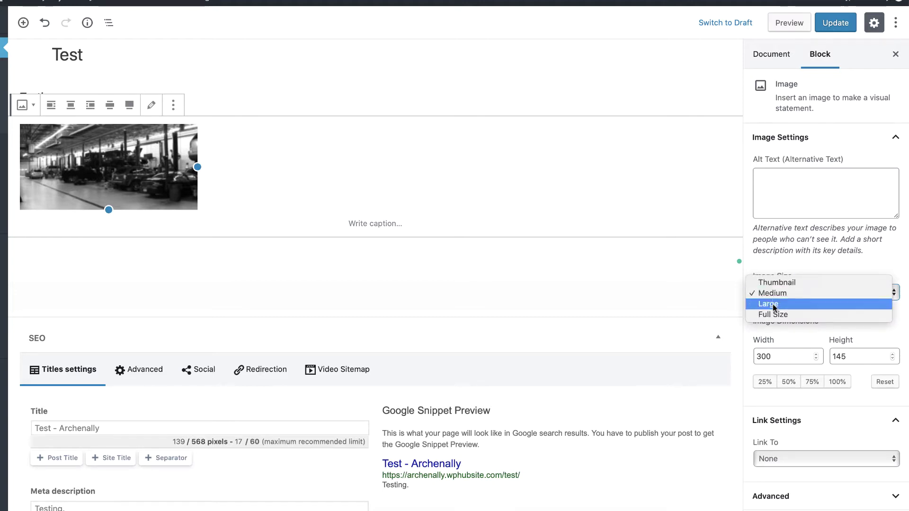
{"action": "left_click", "coordinate": [772, 304]}
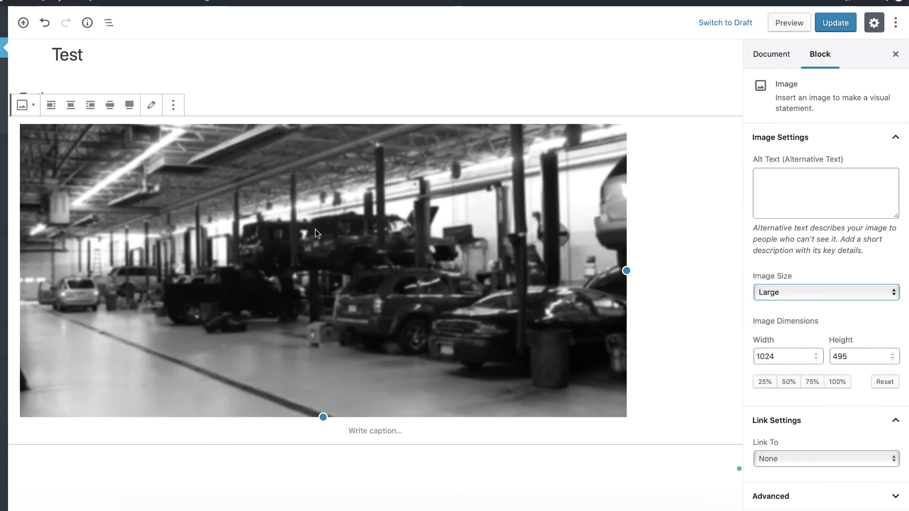
Set the garage image to Full Size and align it full width in the editor
{"action": "scroll", "coordinate": [300, 221], "scroll_direction": "down", "scroll_amount": 1}
{"action": "scroll", "coordinate": [299, 213], "scroll_direction": "up", "scroll_amount": 3}
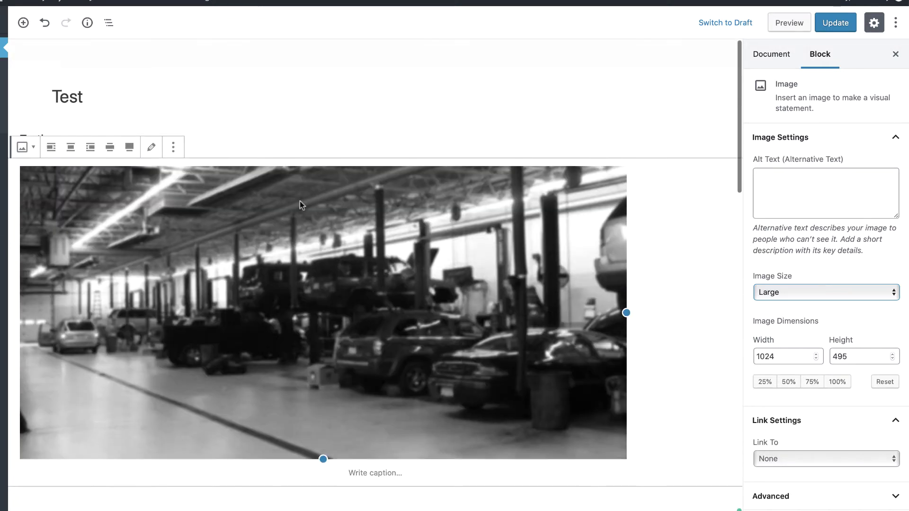
{"action": "left_click", "coordinate": [771, 294]}
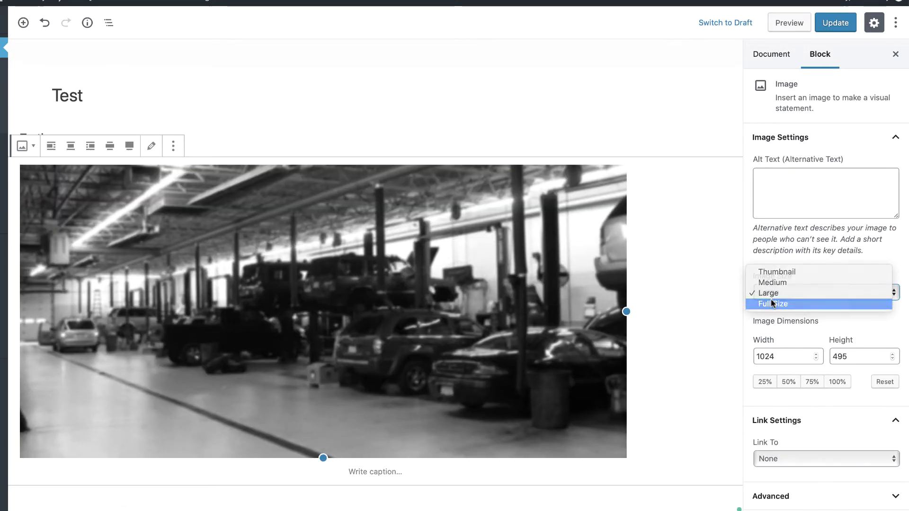
{"action": "left_click", "coordinate": [771, 304]}
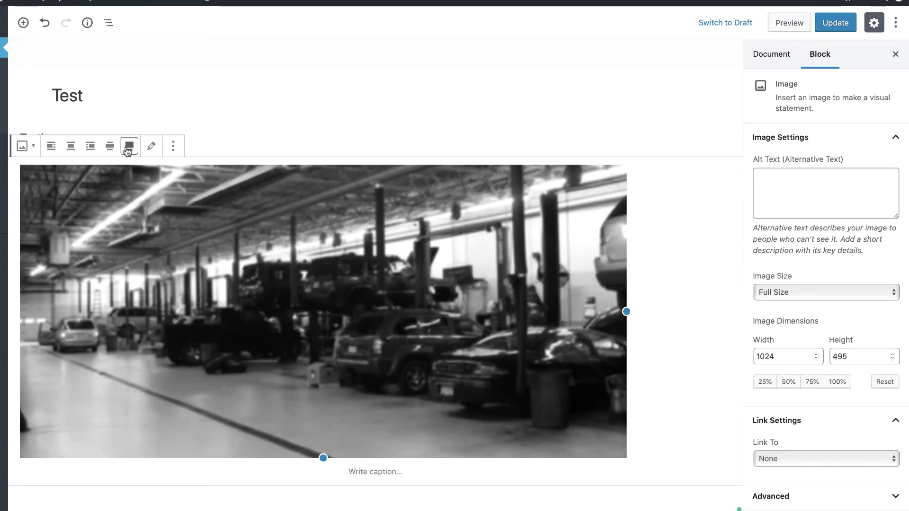
{"action": "left_click", "coordinate": [128, 149]}
{"action": "scroll", "coordinate": [288, 217], "scroll_direction": "down", "scroll_amount": 5}
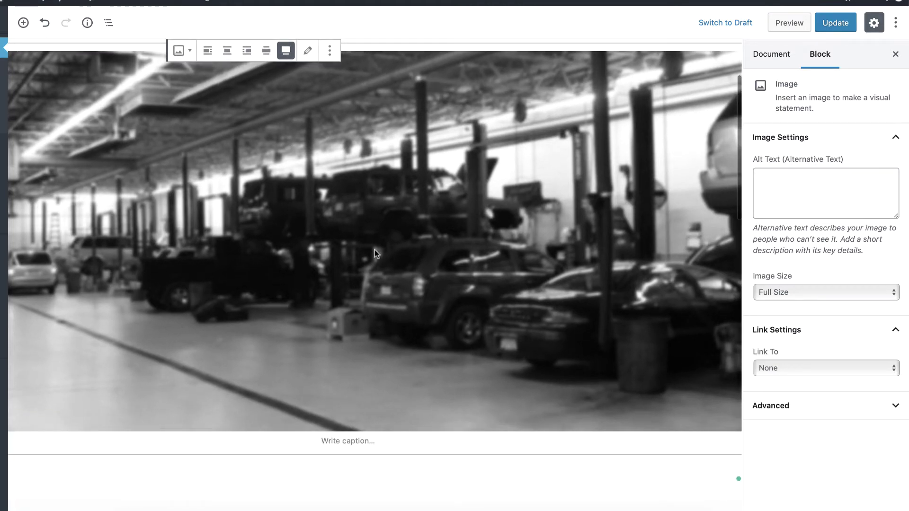
{"action": "scroll", "coordinate": [374, 249], "scroll_direction": "down", "scroll_amount": 4}
{"action": "scroll", "coordinate": [374, 249], "scroll_direction": "up", "scroll_amount": 5}
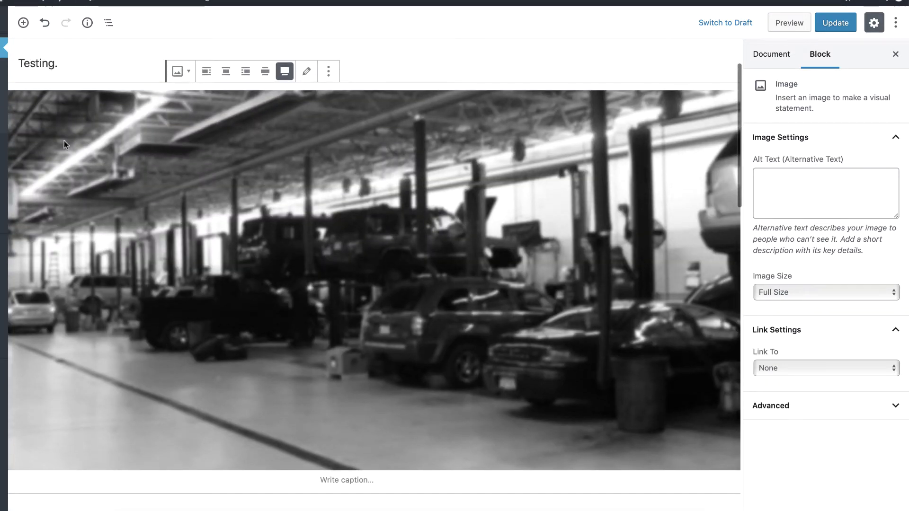
Add a Photo module below "Type some text." holding the apartment building photo from the media library
{"action": "mouse_move", "coordinate": [3, 163]}
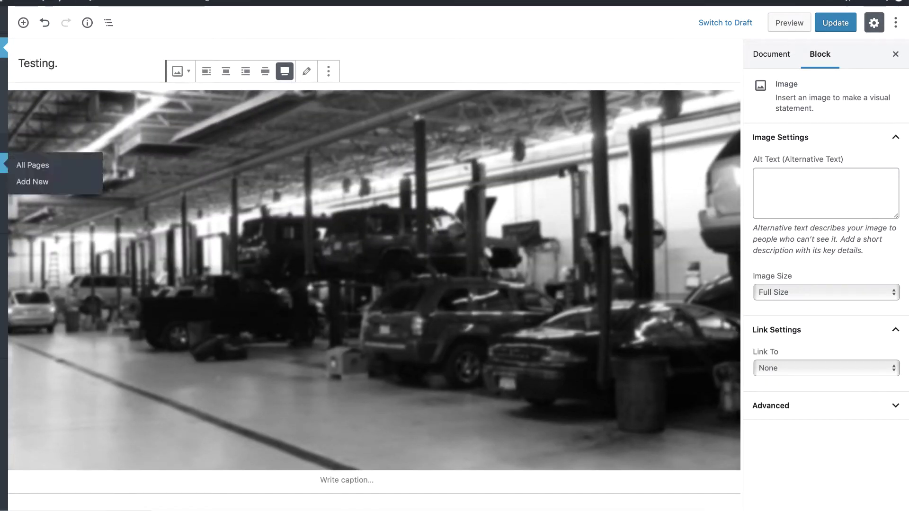
{"action": "left_click", "coordinate": [32, 165]}
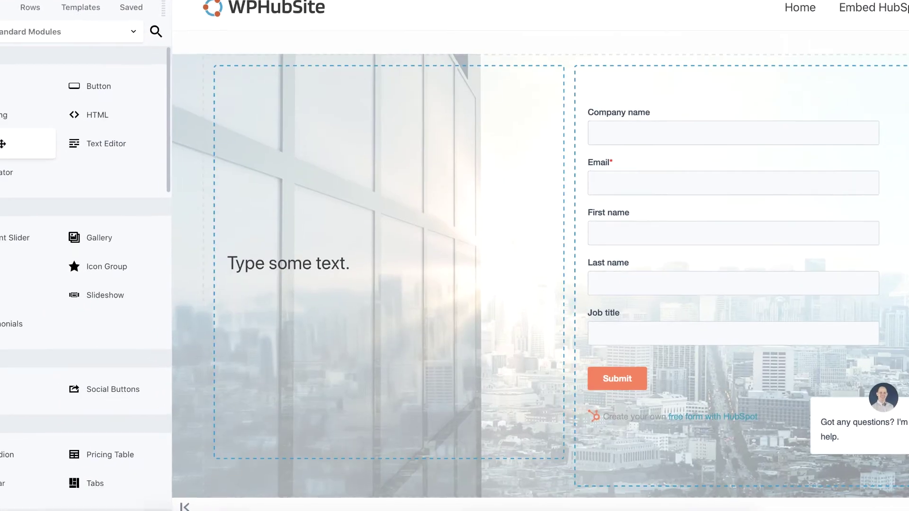
{"action": "left_click_drag", "start_coordinate": [2, 143], "coordinate": [362, 338]}
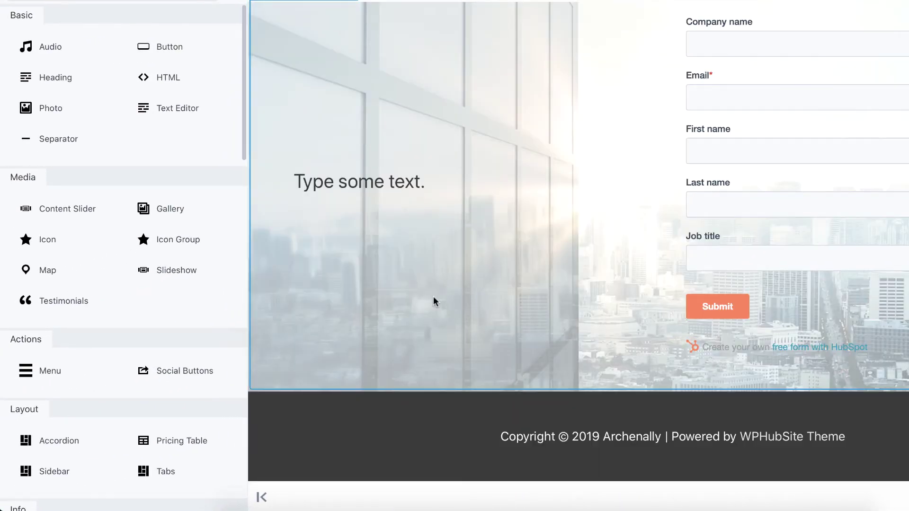
{"action": "left_click", "coordinate": [60, 112]}
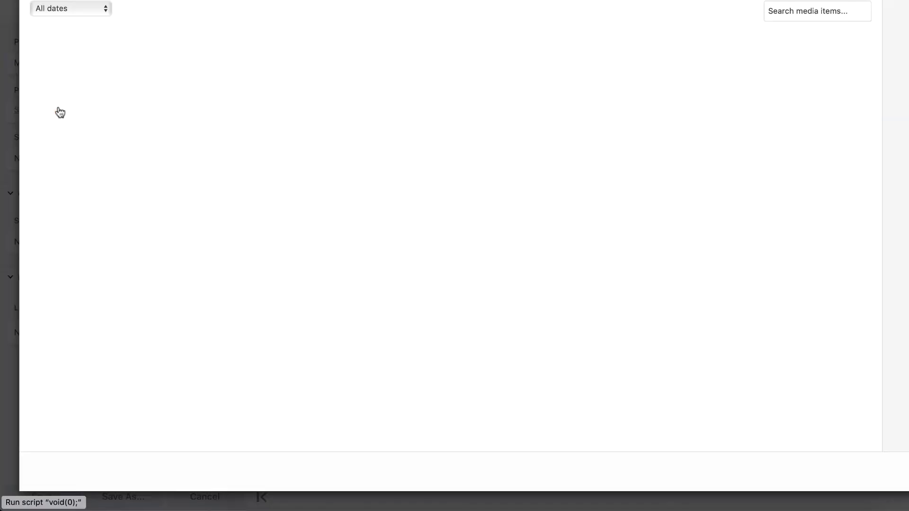
{"action": "left_click", "coordinate": [265, 124]}
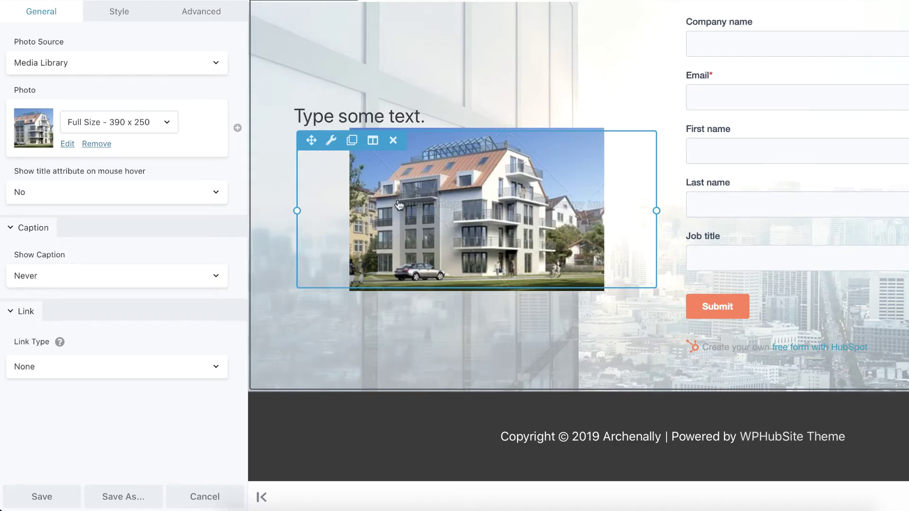
Try Medium and Thumbnail sizes, keep the photo at Full Size, and save the module
{"action": "left_click", "coordinate": [133, 124]}
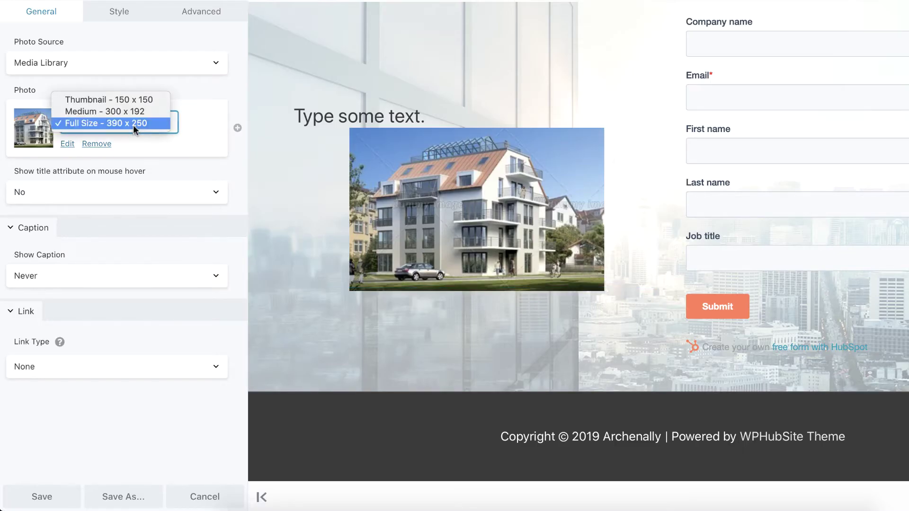
{"action": "left_click", "coordinate": [101, 108]}
{"action": "left_click", "coordinate": [101, 118]}
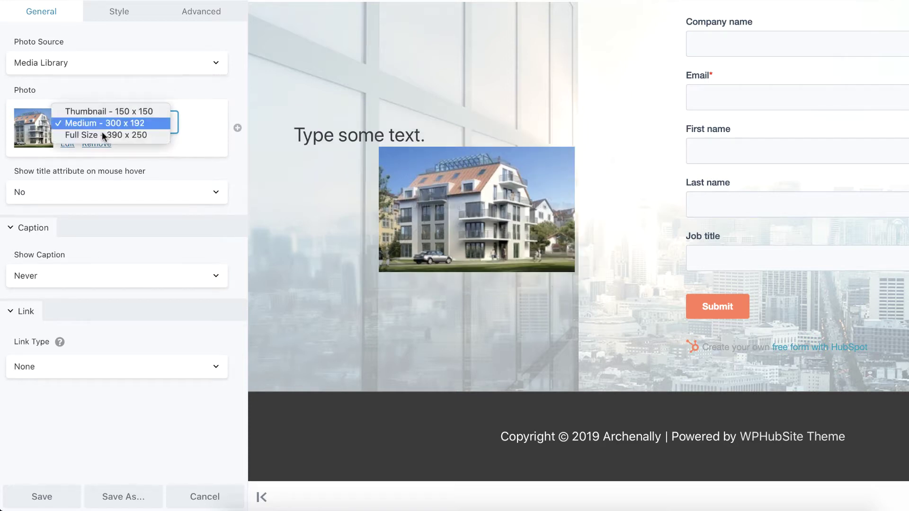
{"action": "left_click", "coordinate": [105, 113]}
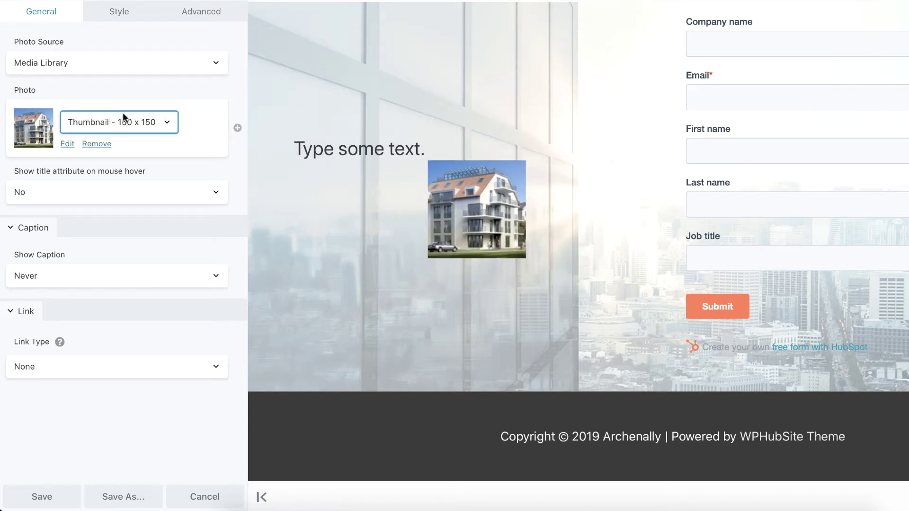
{"action": "left_click", "coordinate": [126, 114]}
{"action": "left_click", "coordinate": [123, 147]}
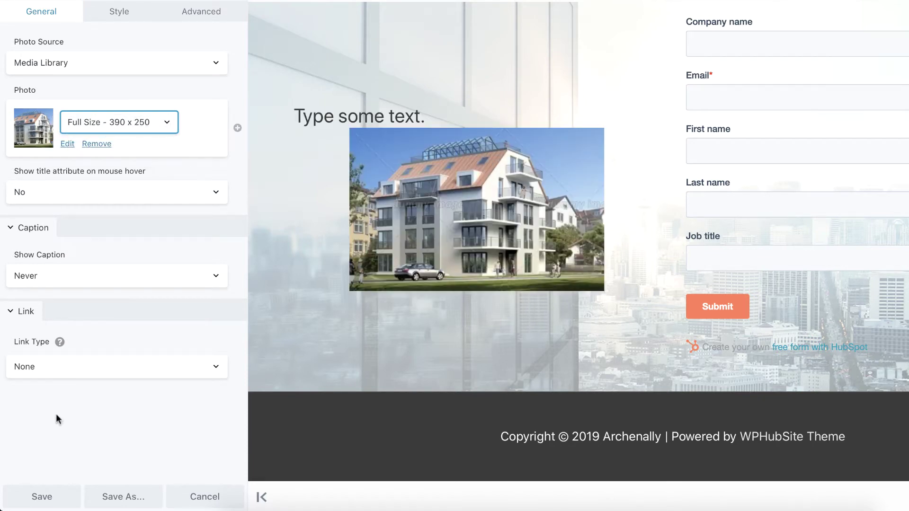
{"action": "left_click", "coordinate": [49, 496]}
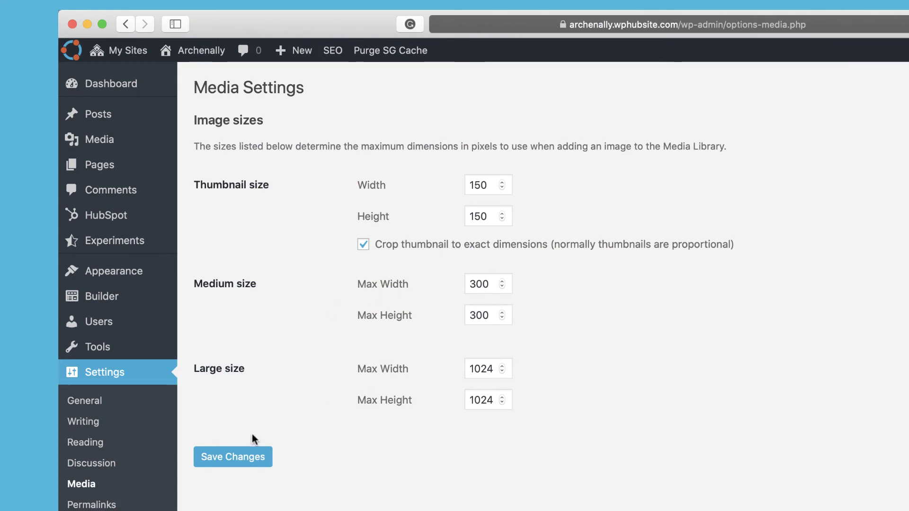
Save the media sizes (150×150 cropped, 300 medium, 1024 large) and go to Permalink Settings
{"action": "left_click", "coordinate": [243, 460]}
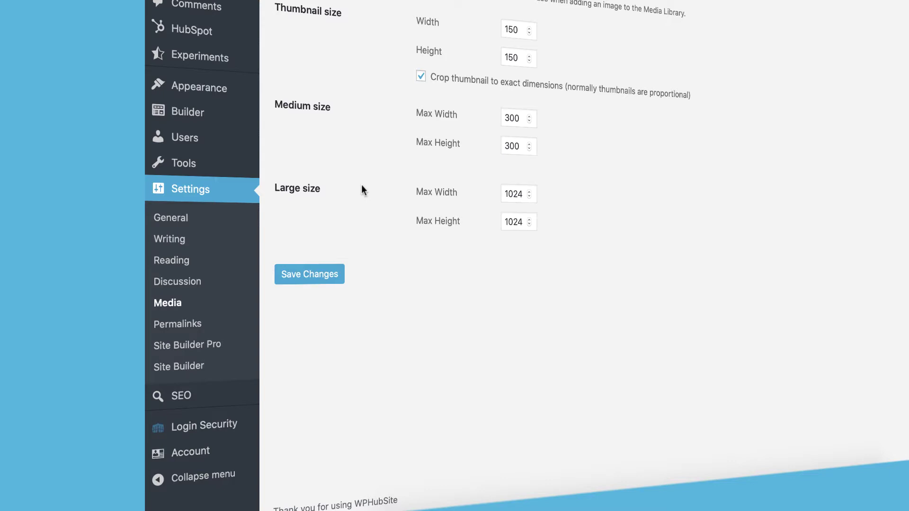
{"action": "left_click", "coordinate": [188, 324]}
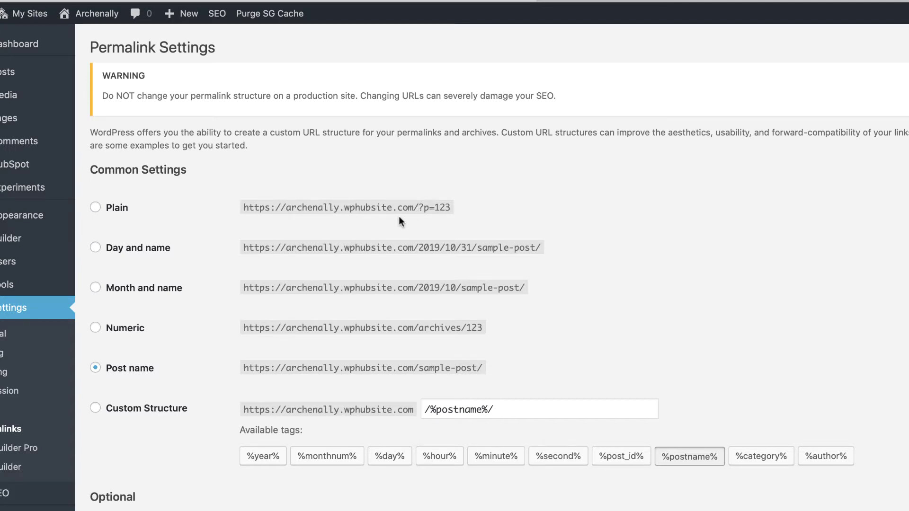
{"action": "scroll", "coordinate": [398, 216], "scroll_direction": "down", "scroll_amount": 2}
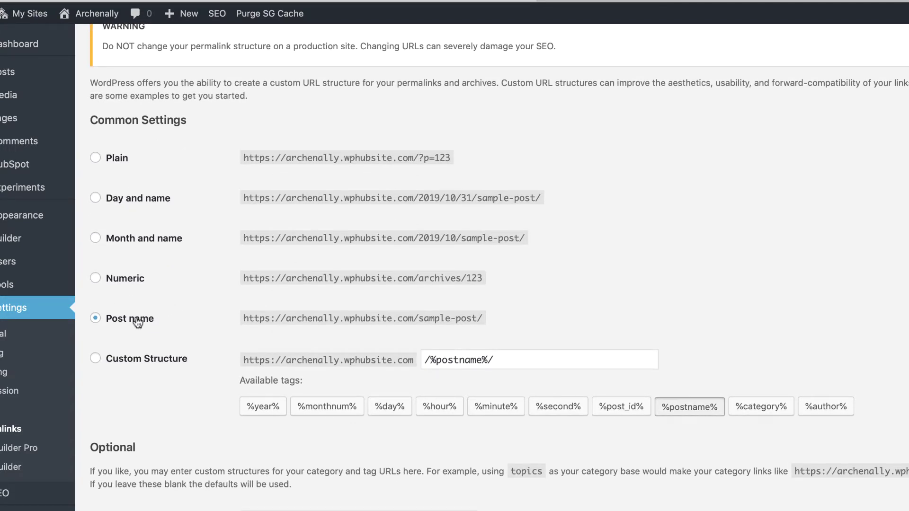
{"action": "scroll", "coordinate": [199, 397], "scroll_direction": "down", "scroll_amount": 3}
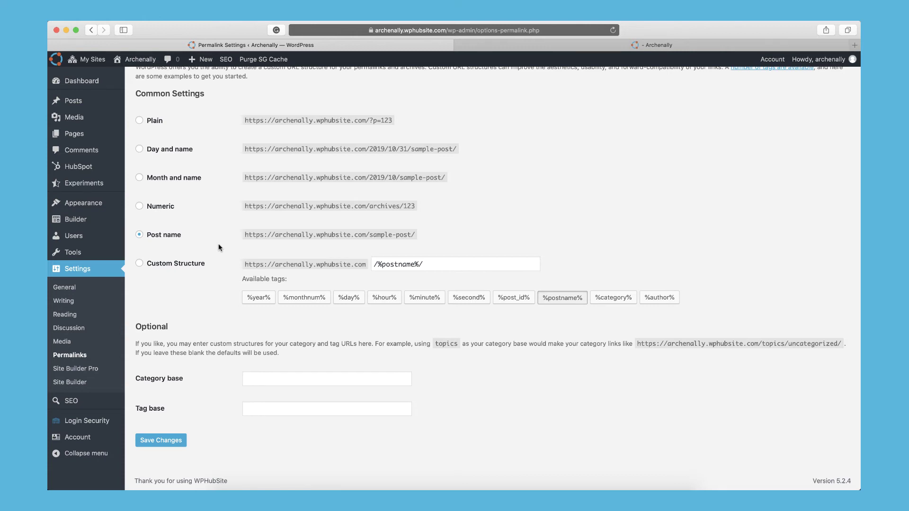
In Writing Settings, keep default post category Uncategorized and default post format Standard
{"action": "left_click", "coordinate": [64, 301]}
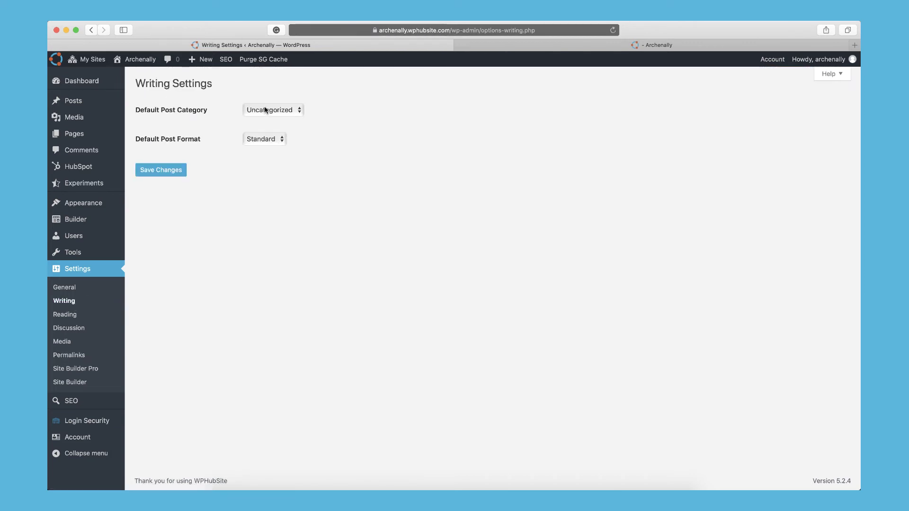
{"action": "left_click", "coordinate": [265, 110]}
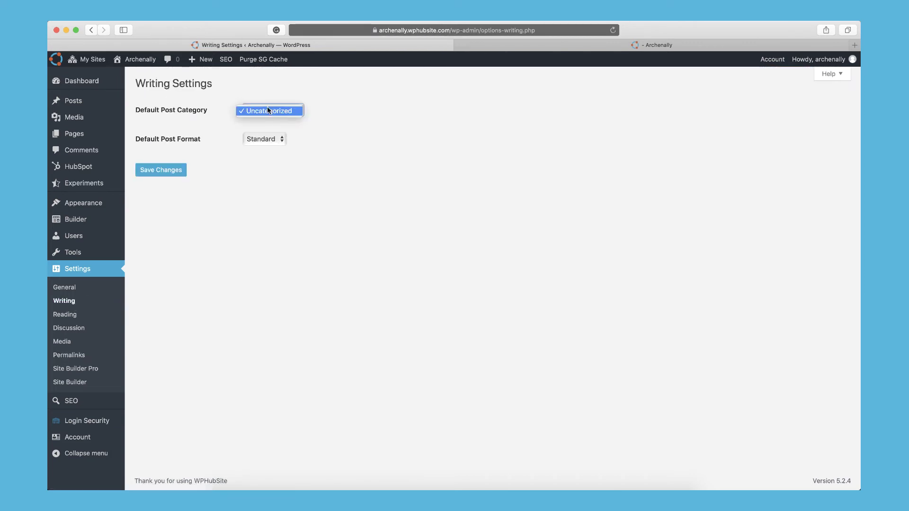
{"action": "left_click", "coordinate": [294, 110]}
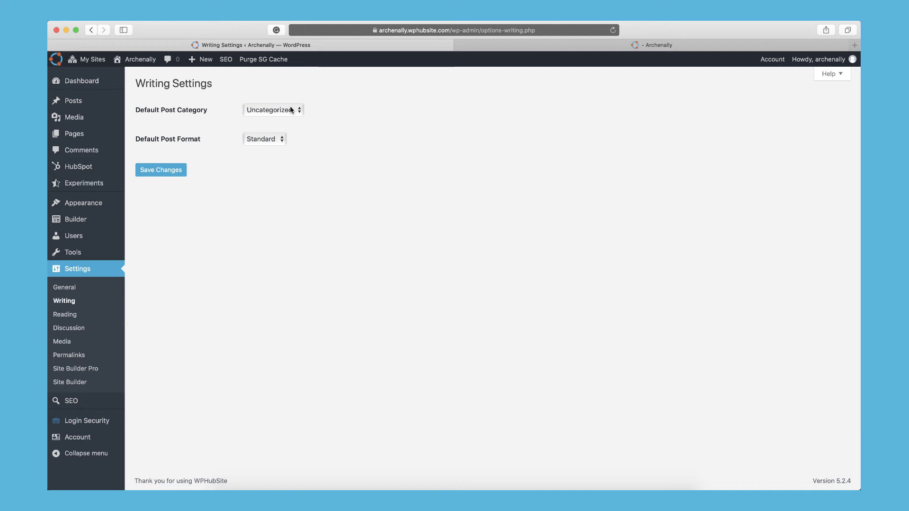
{"action": "left_click", "coordinate": [264, 139]}
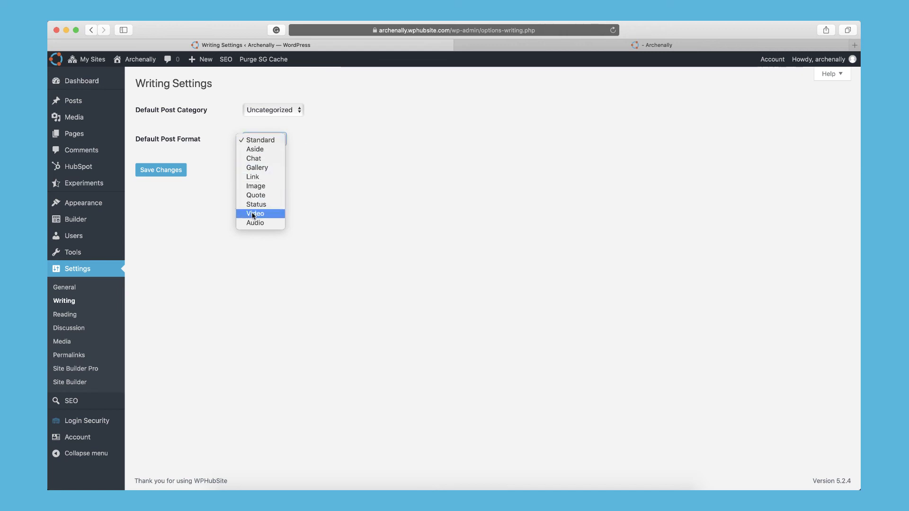
{"action": "left_click", "coordinate": [336, 145]}
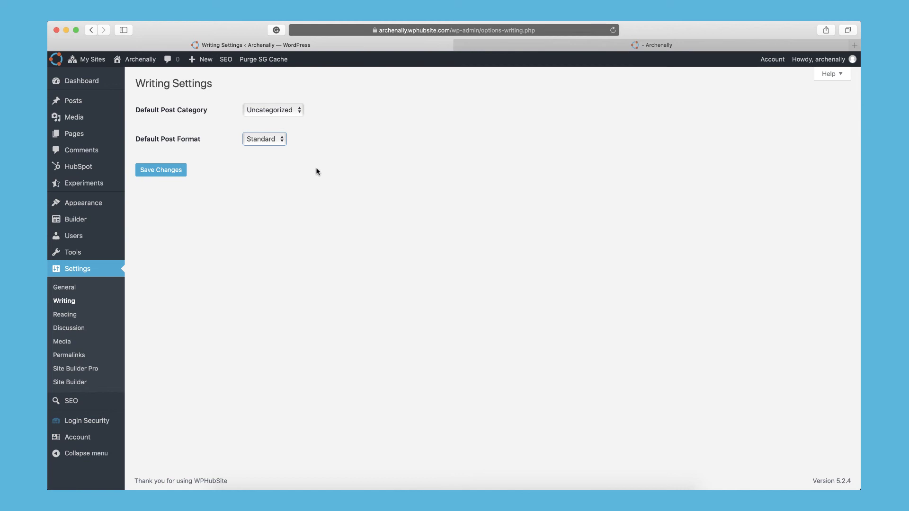